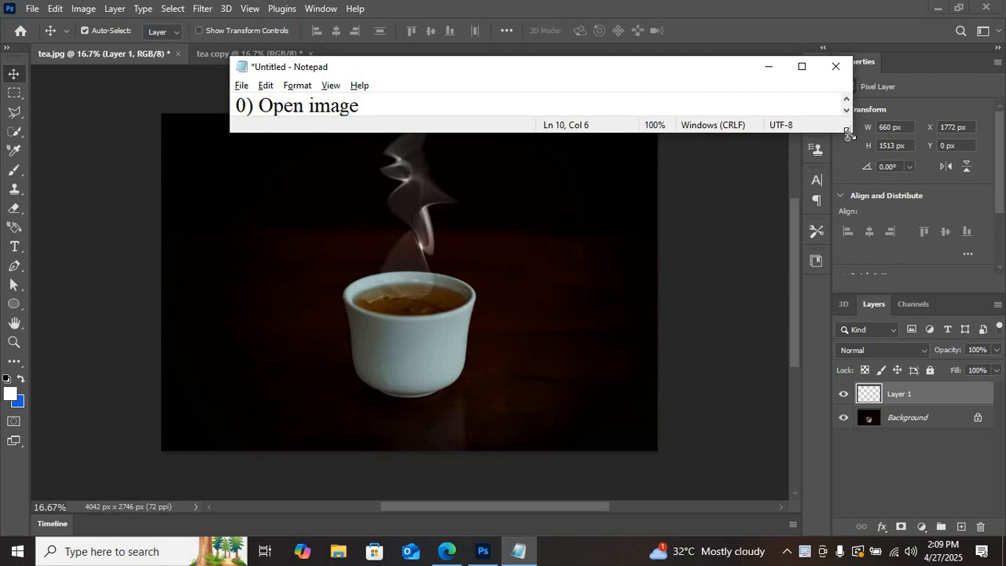
Switch to the tea copy document, advance the Notepad instructions one line, and choose the Brush Tool
left_click(580, 3)
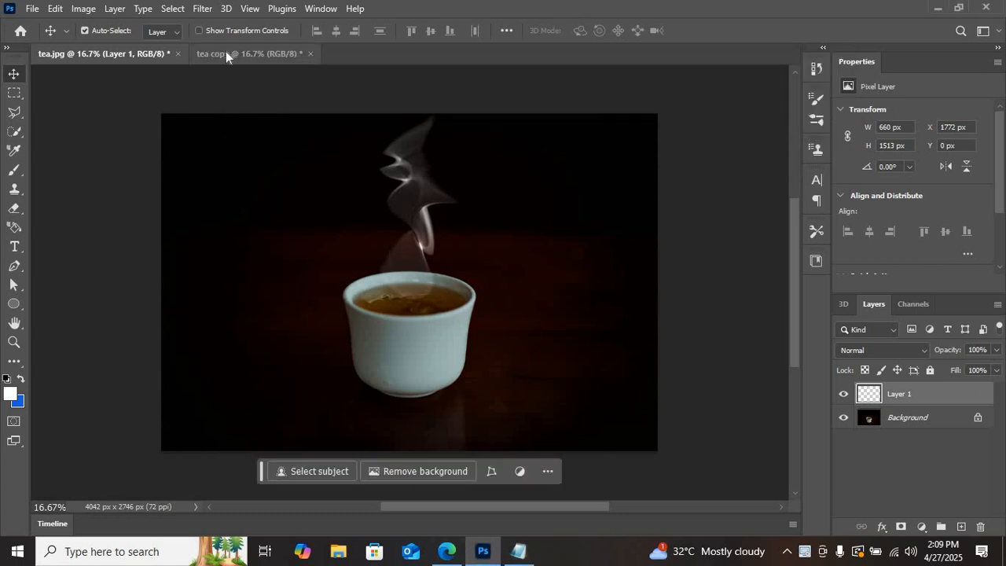
left_click(226, 51)
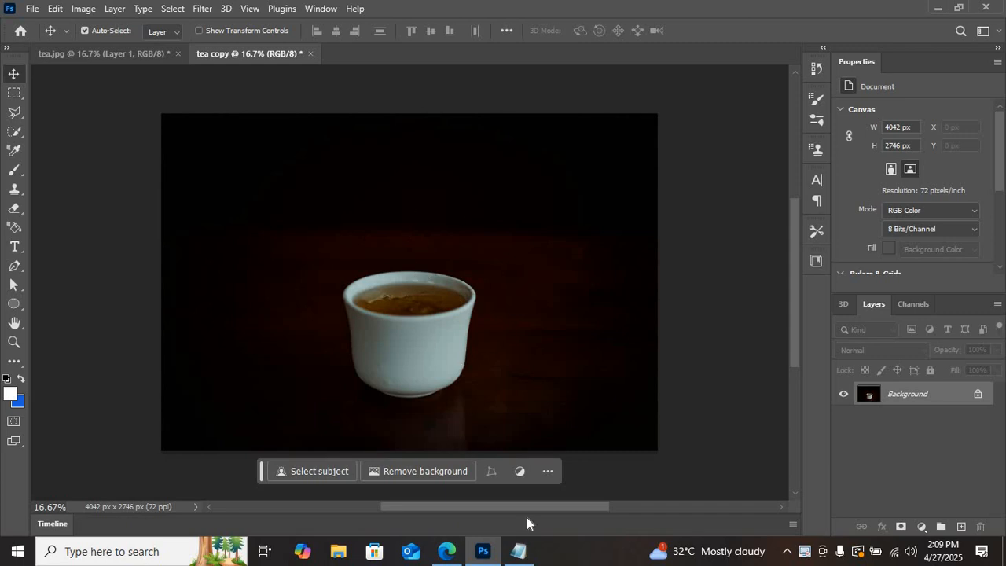
left_click(522, 552)
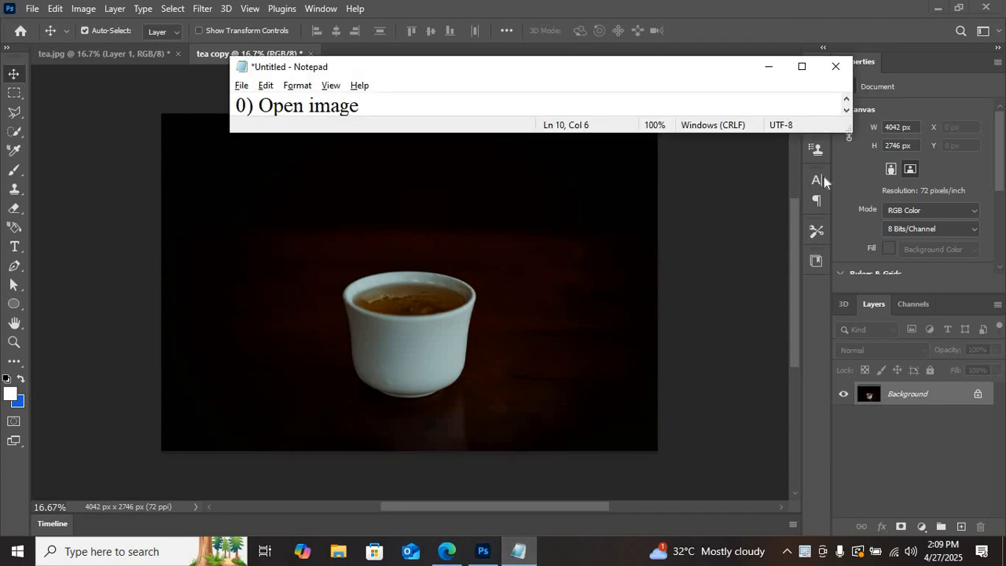
left_click(847, 112)
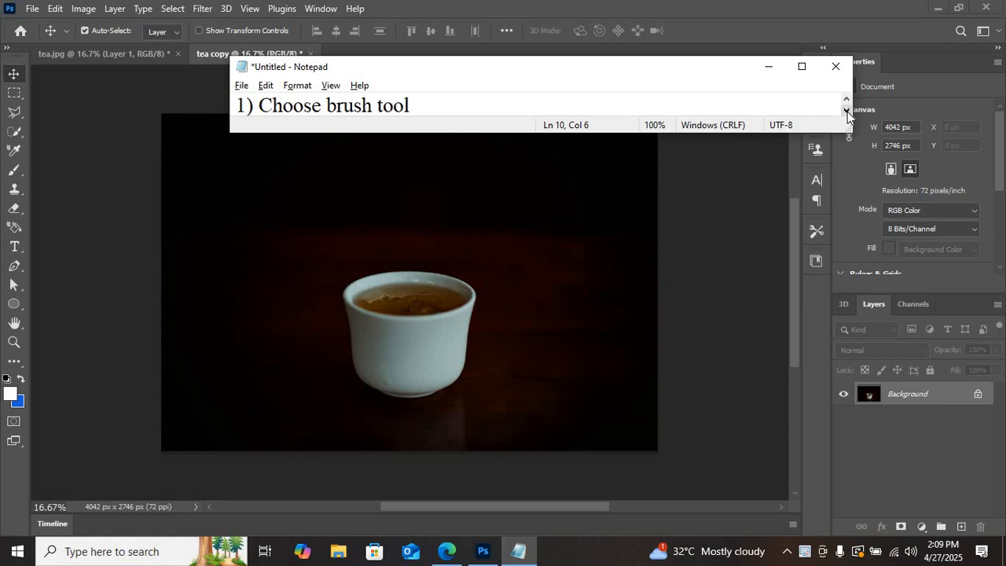
left_click(16, 179)
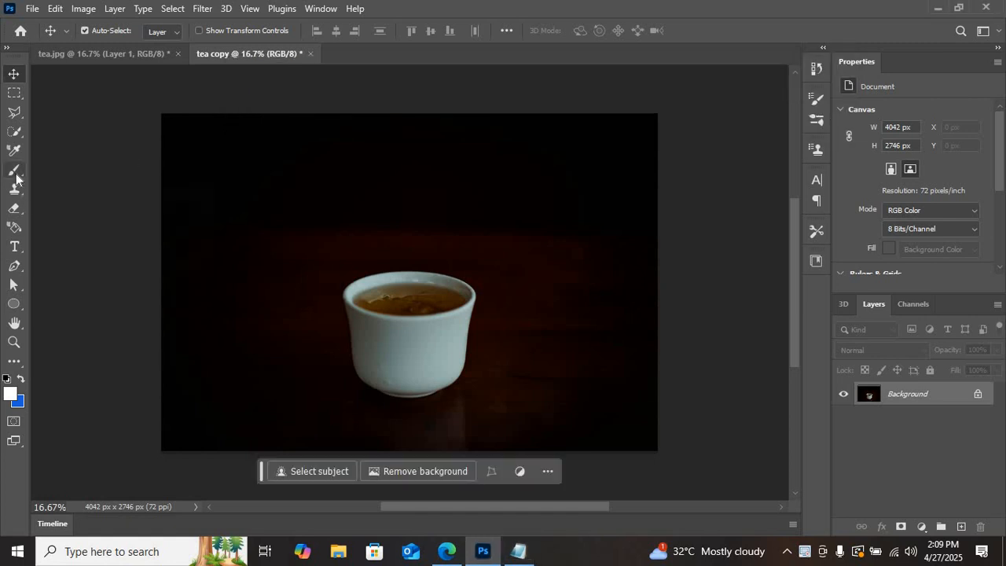
left_click(16, 179)
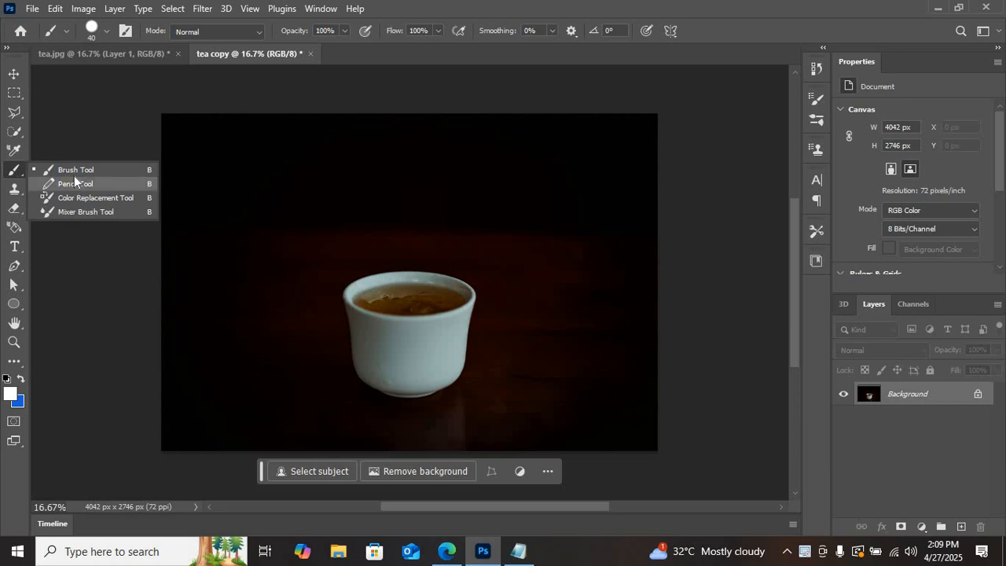
left_click(88, 170)
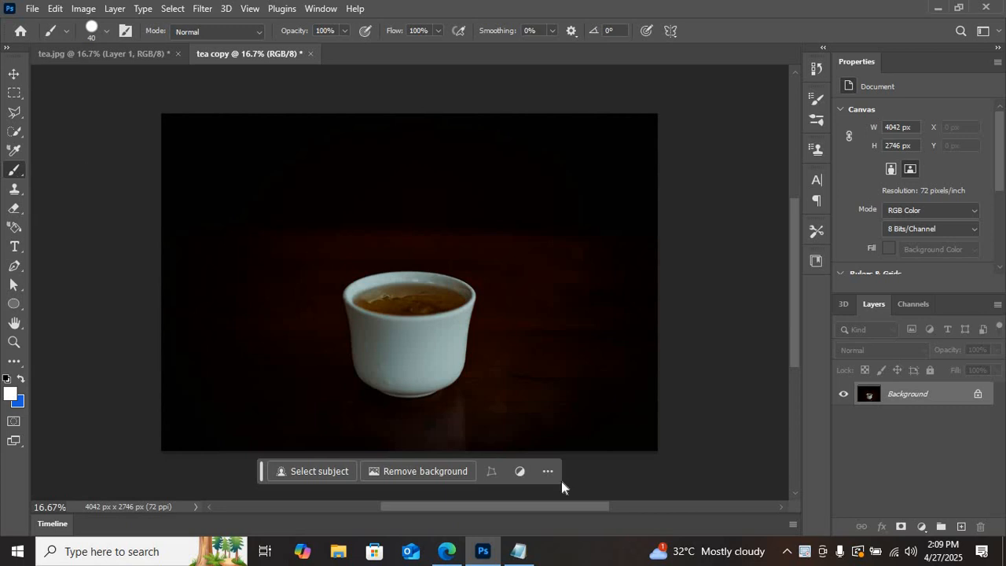
Advance the Notepad instructions one line and set Photoshop's foreground color to white (ffffff)
left_click(519, 551)
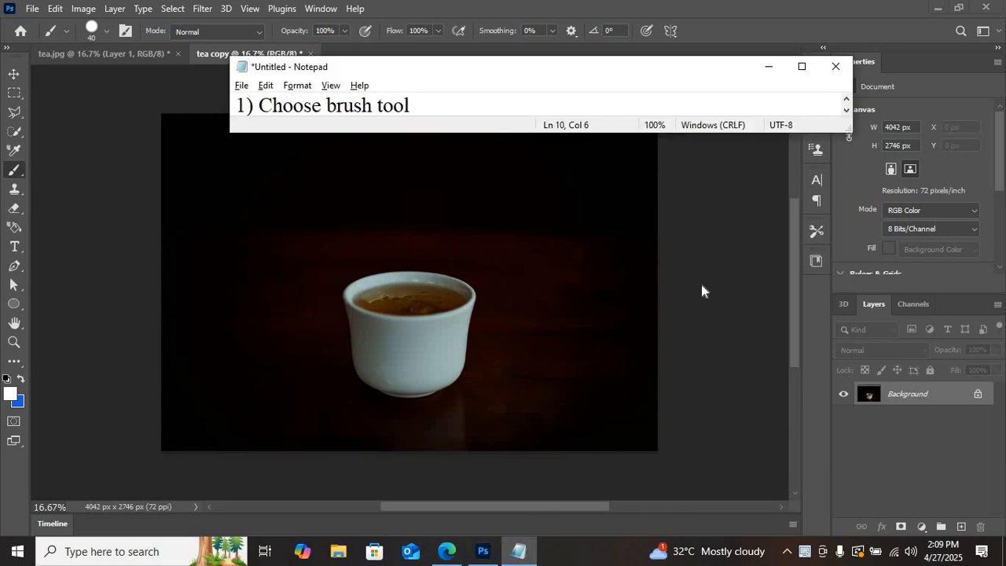
left_click(845, 113)
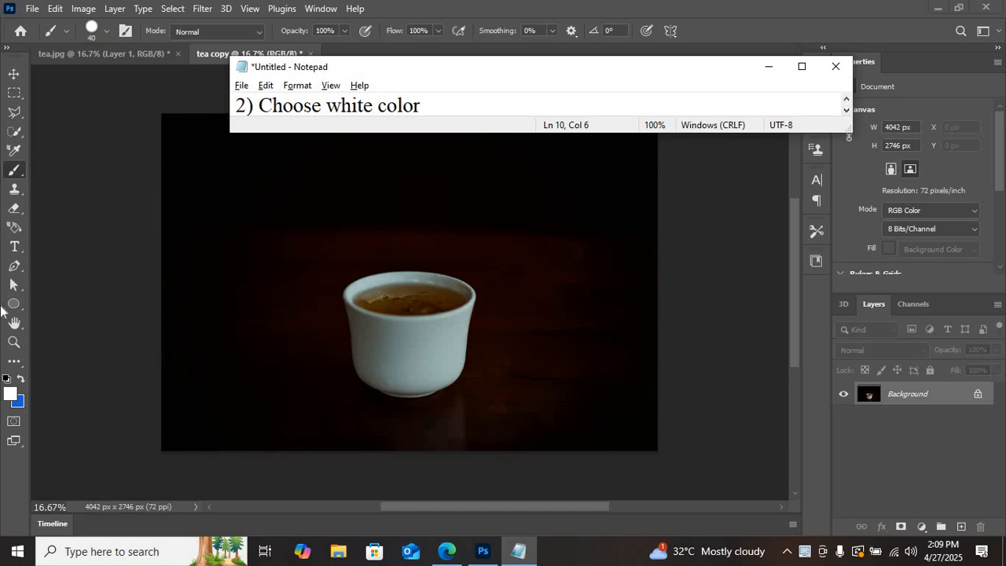
left_click(10, 395)
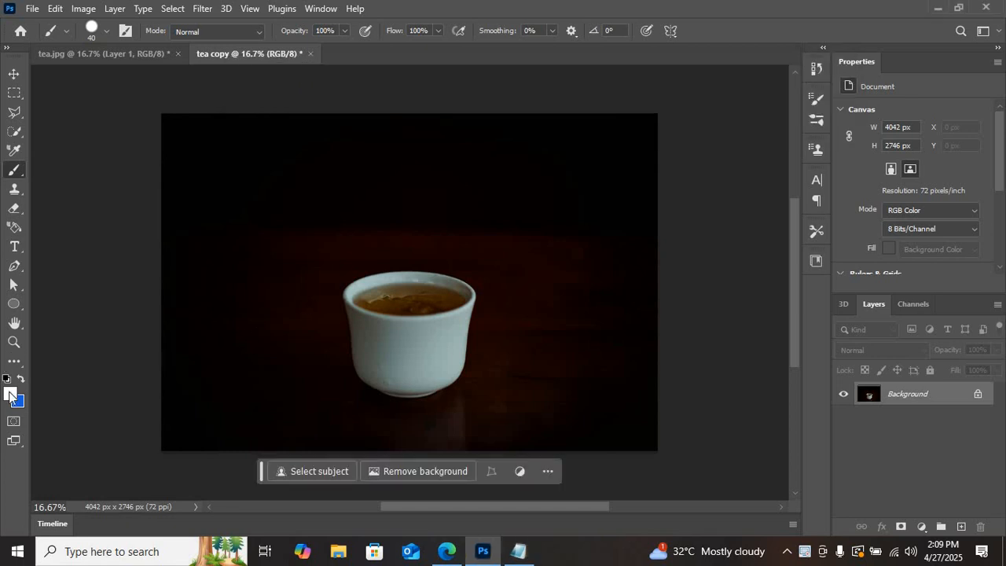
left_click(10, 395)
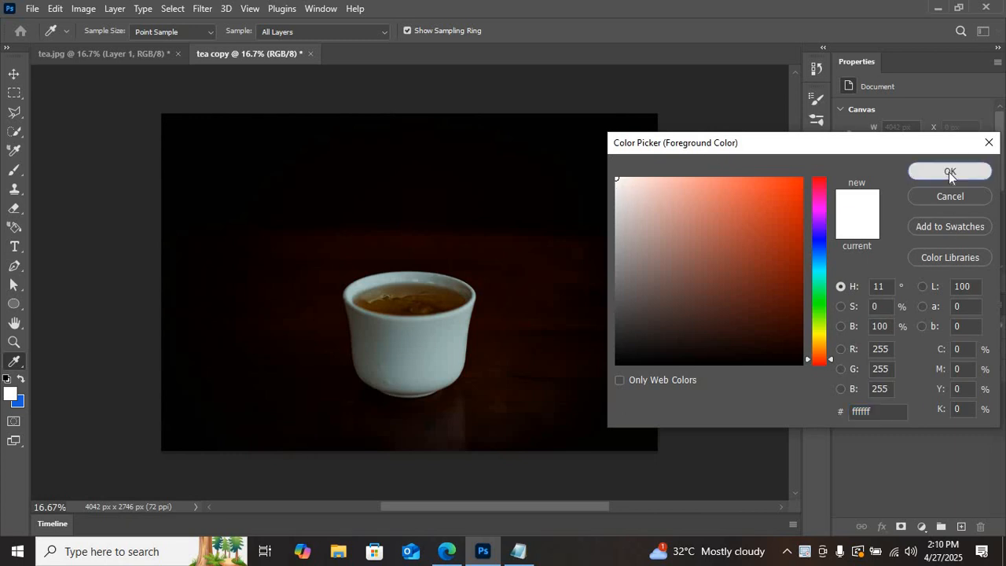
left_click(948, 171)
Advance the Notepad instructions one line and add a new empty layer above the Background in Photoshop, keeping the default layer options
left_click(519, 552)
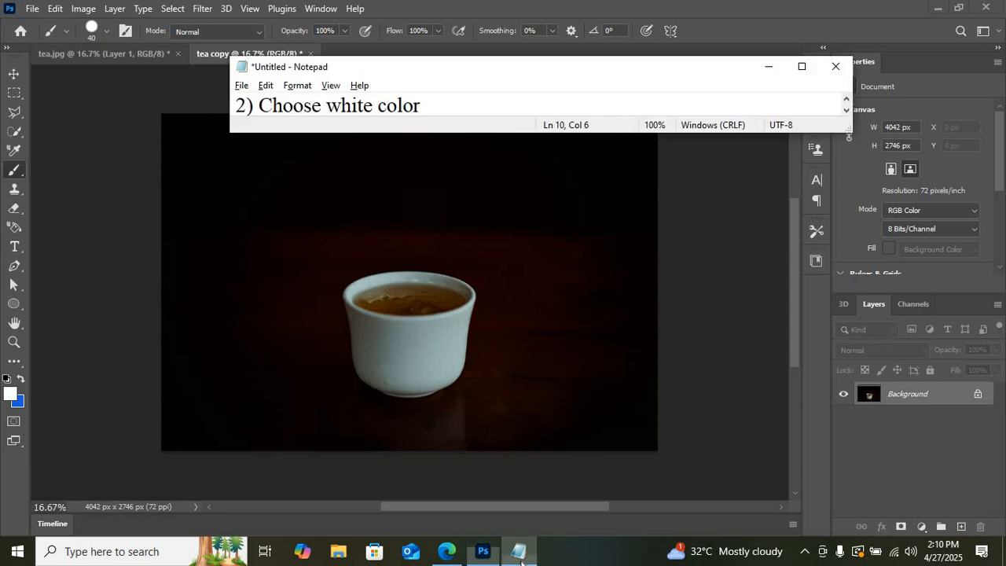
left_click(846, 111)
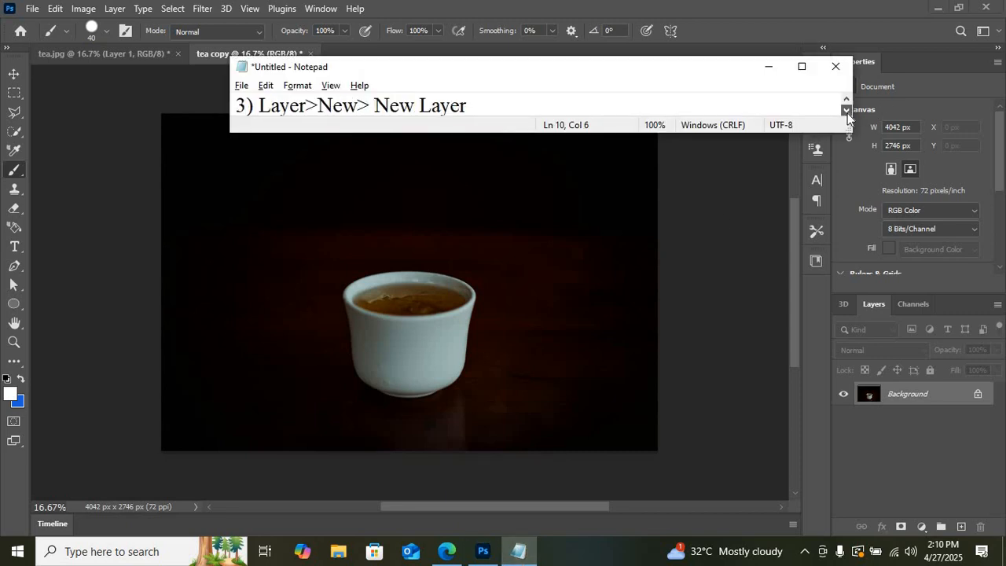
left_click(117, 11)
left_click(116, 11)
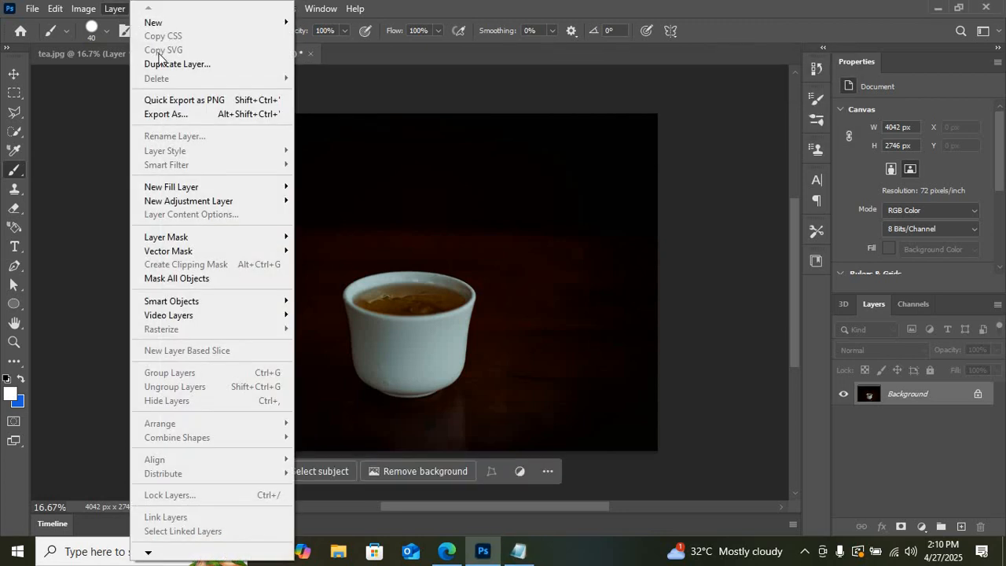
mouse_move(261, 26)
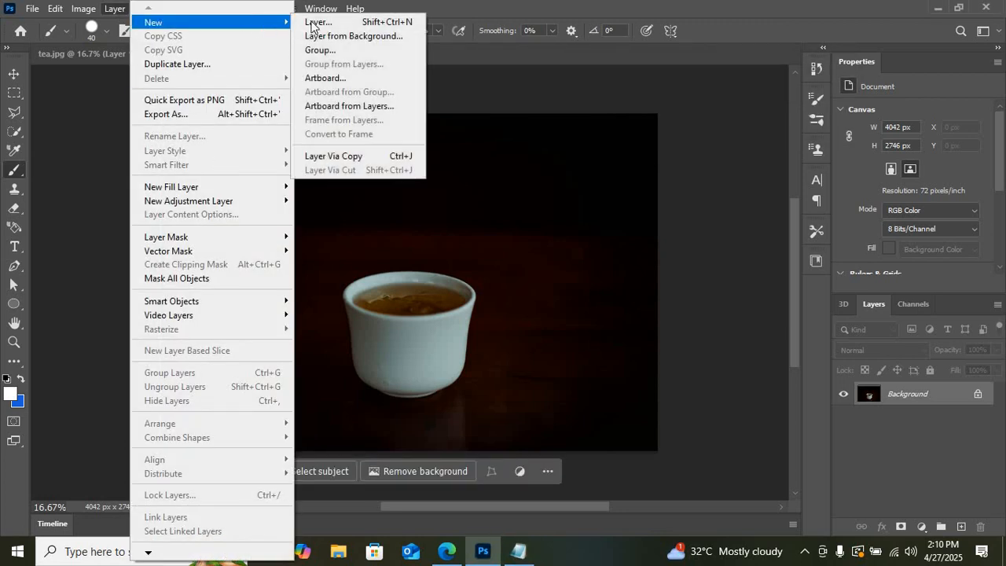
left_click(361, 28)
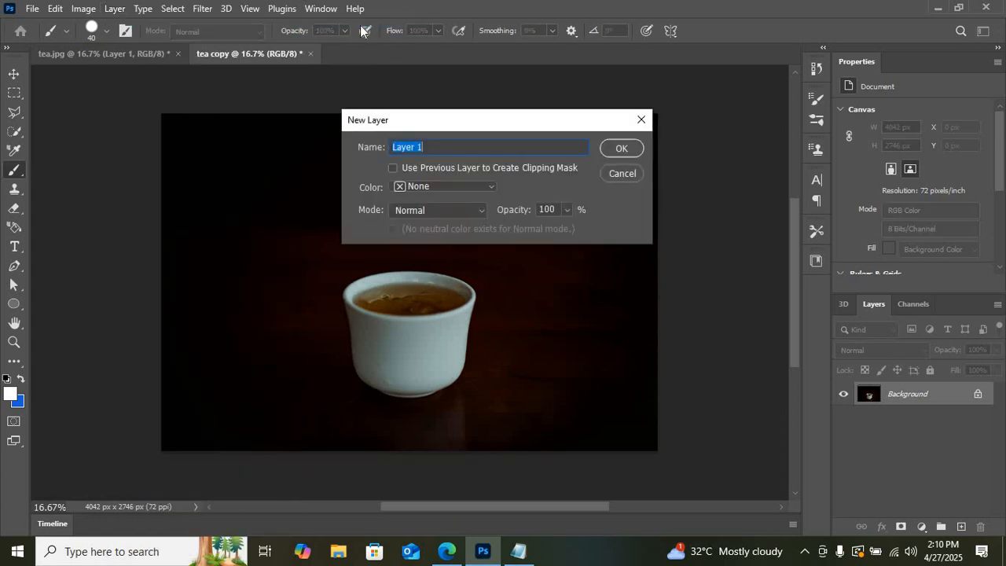
left_click(618, 148)
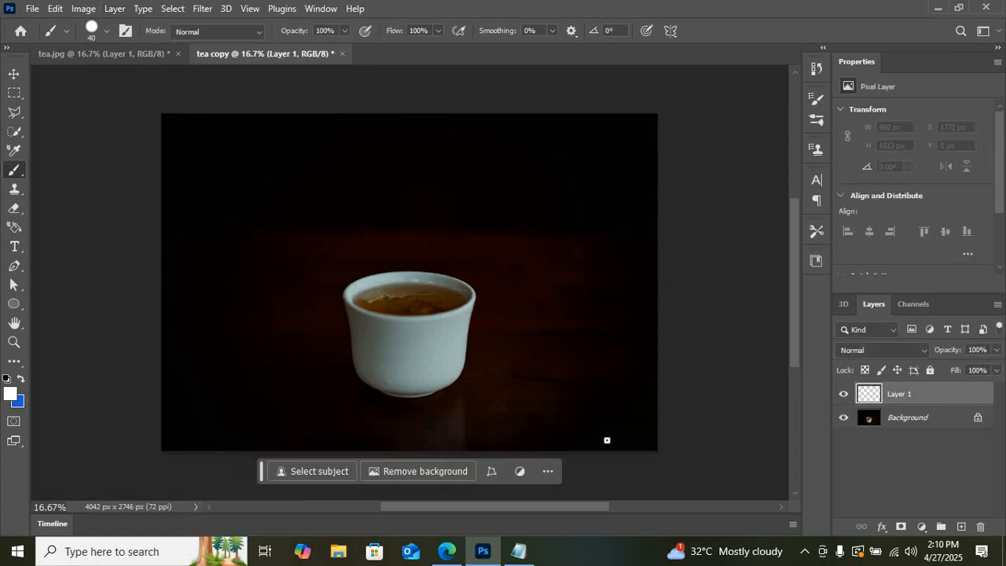
Advance the Notepad instructions one line and brush a wavy white line, about 308 by 1302 px, from above the cup into the tea
left_click(519, 551)
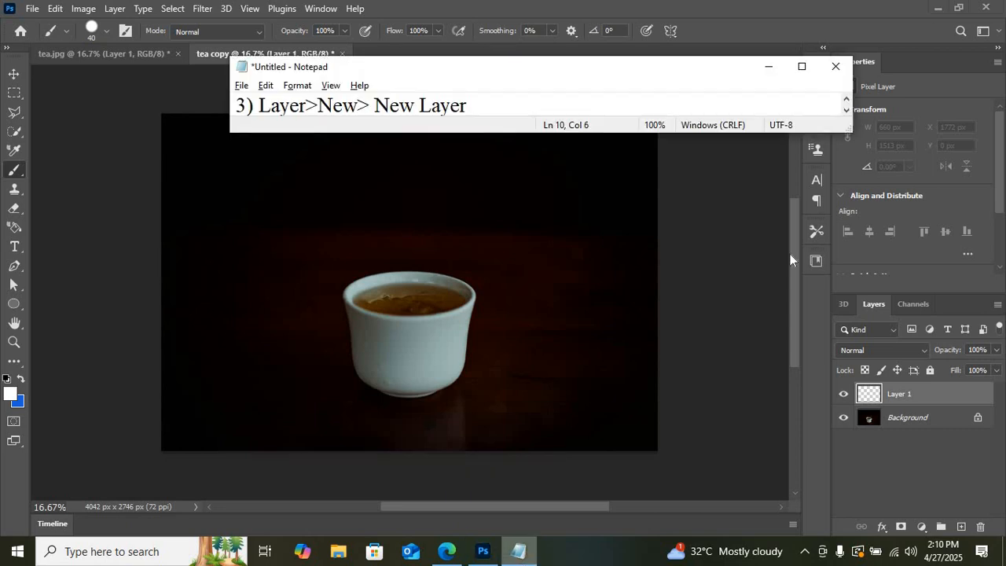
left_click(846, 110)
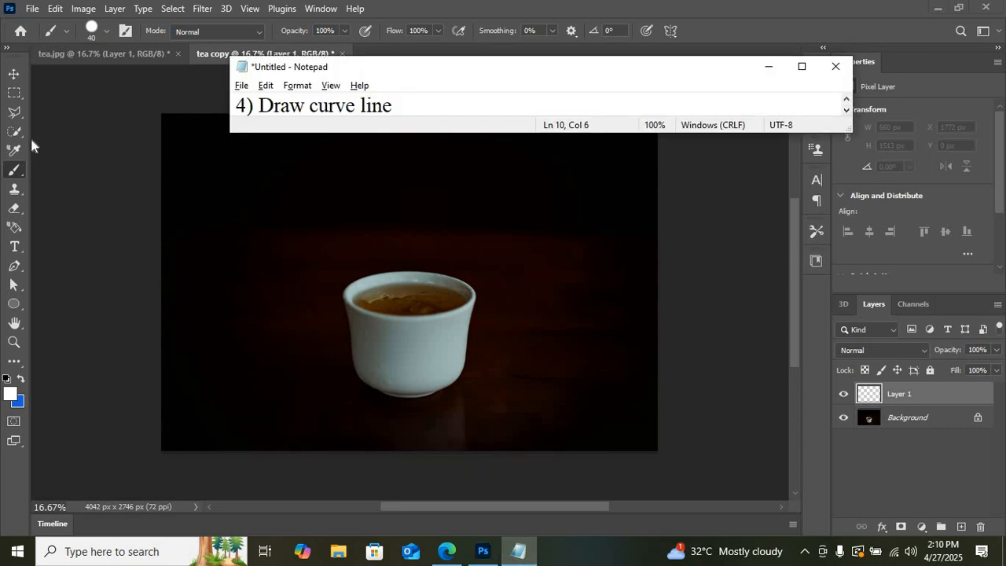
left_click(18, 171)
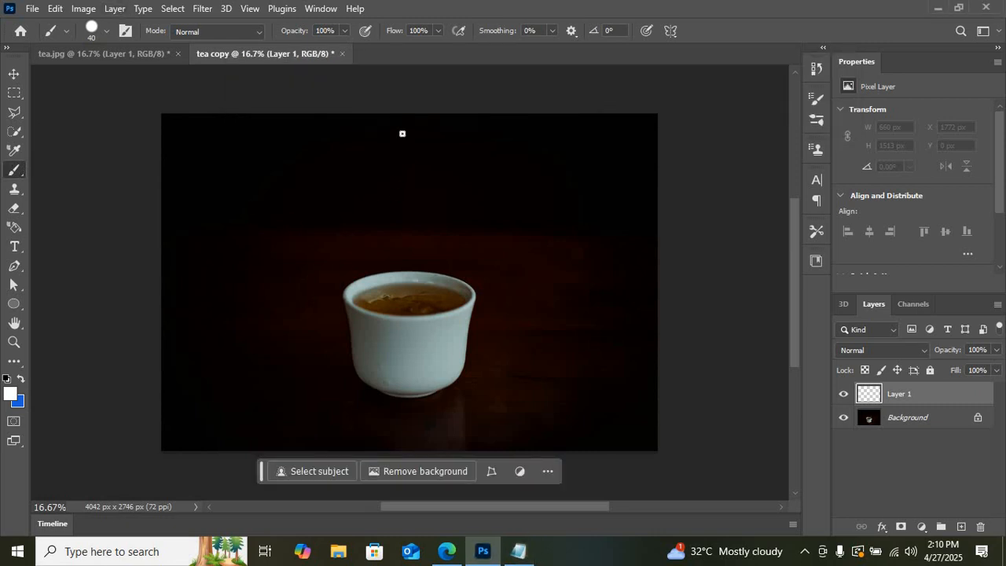
mouse_move(402, 133)
left_mouse_down()
mouse_move(390, 157)
mouse_move(419, 226)
mouse_move(405, 287)
left_mouse_up()
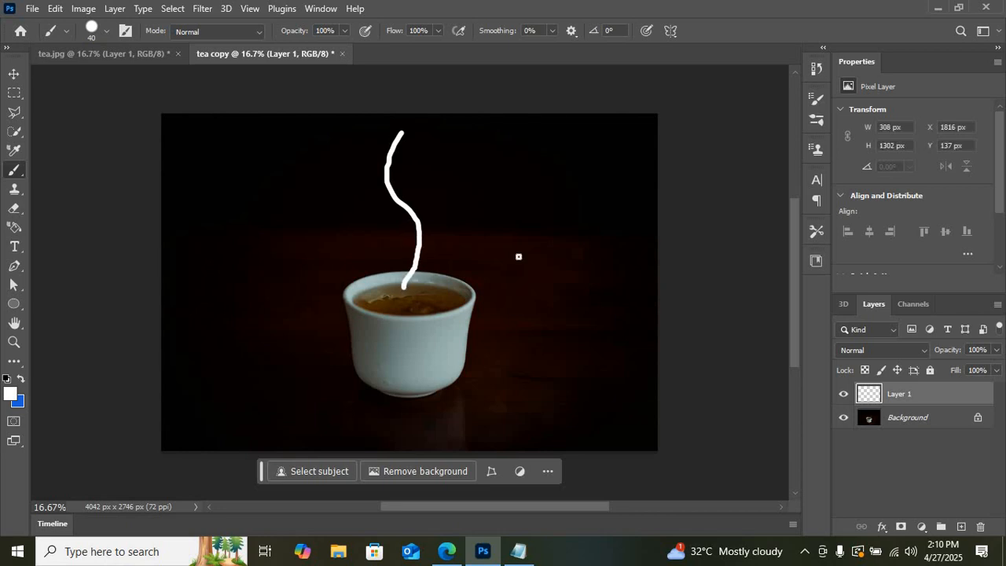
Advance the Notepad instructions one line and start the Path Blur filter from the Blur Gallery on the painted line's layer
left_click(517, 551)
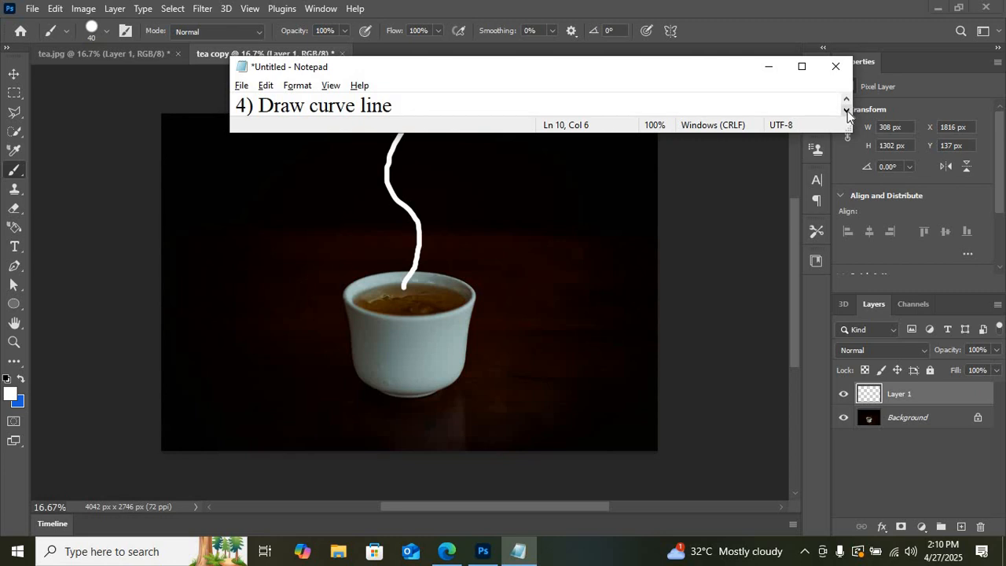
scroll(849, 116, "down", 1)
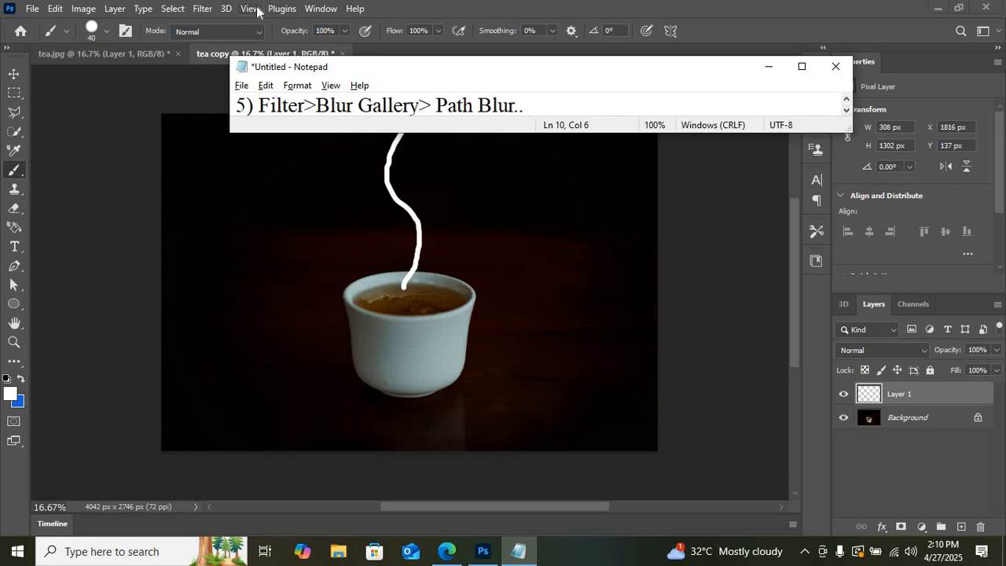
left_click(198, 8)
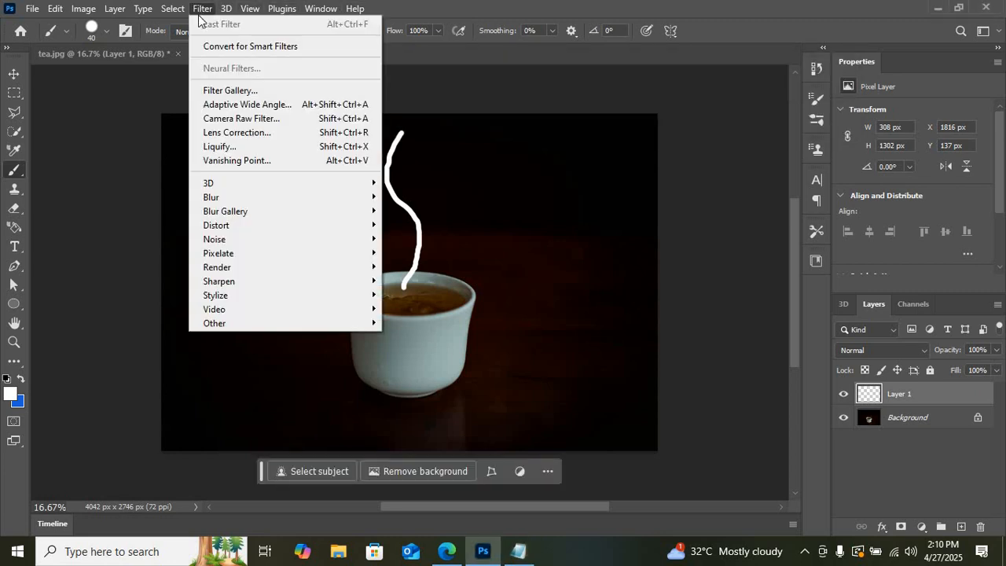
mouse_move(294, 211)
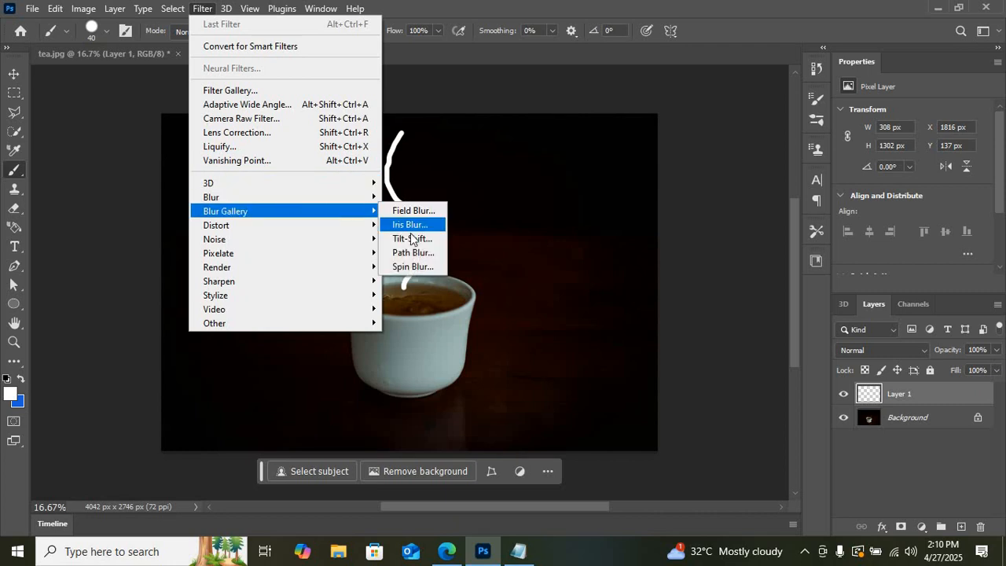
left_click(413, 252)
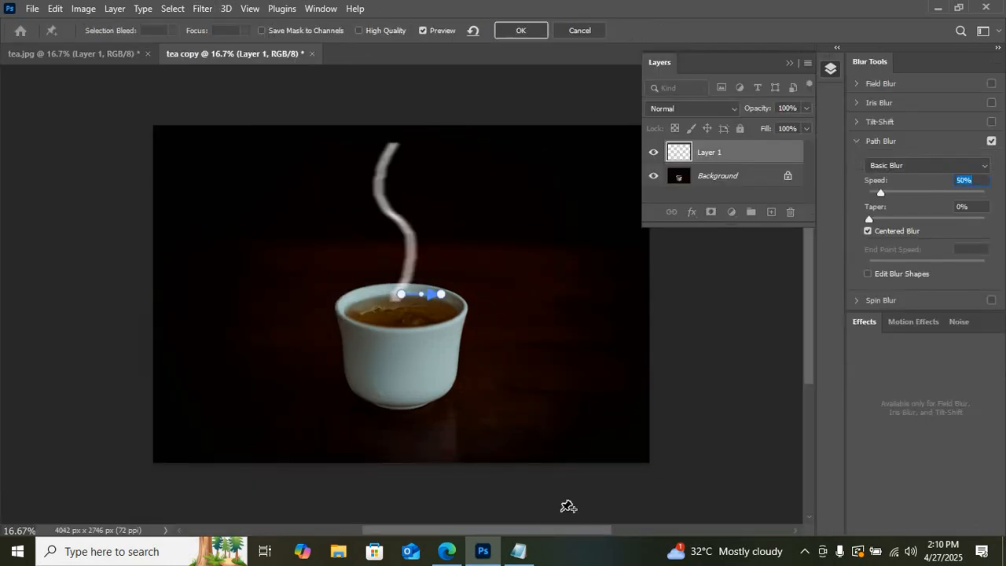
Advance the Notepad instructions one line and shape the blur path along the wavy white line, extending its end sideways beyond the line's tip
left_click(521, 560)
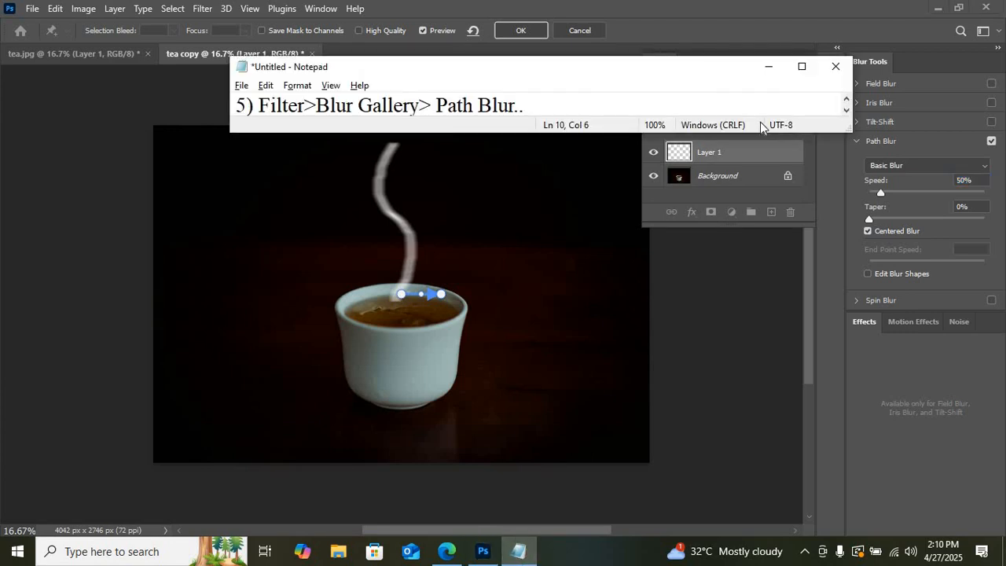
left_click(848, 112)
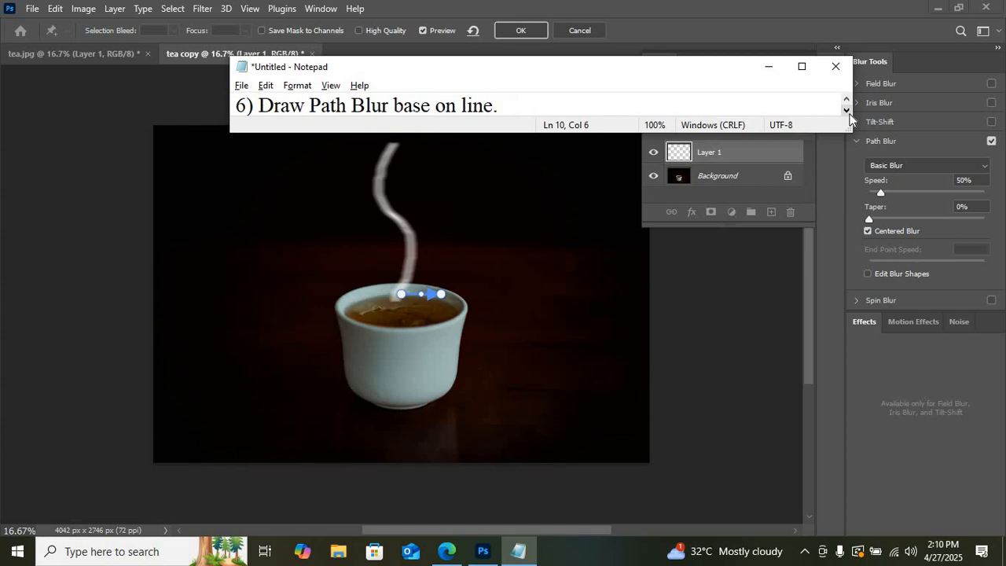
left_click(624, 11)
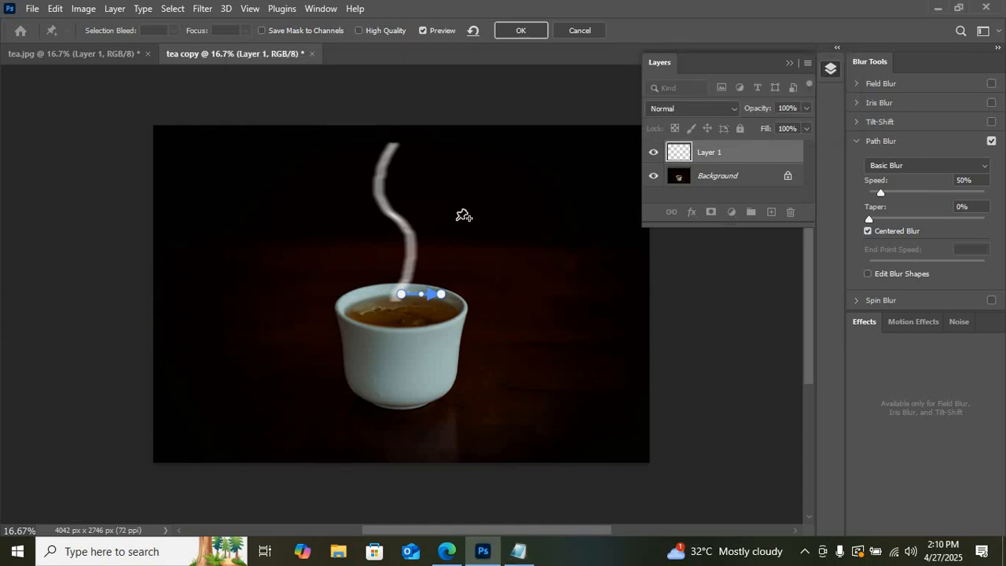
left_click_drag(441, 295, 395, 148)
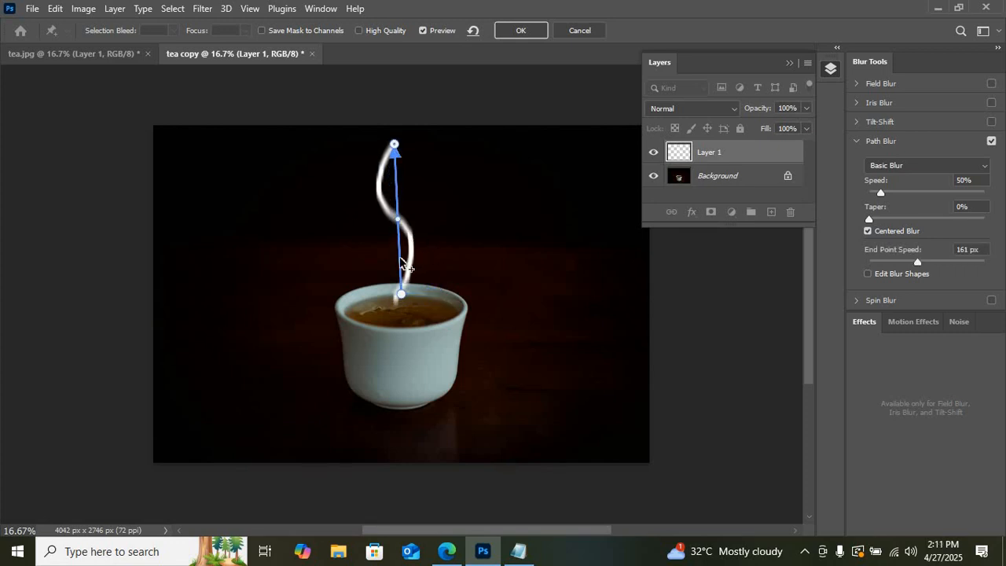
left_click_drag(400, 262, 412, 257)
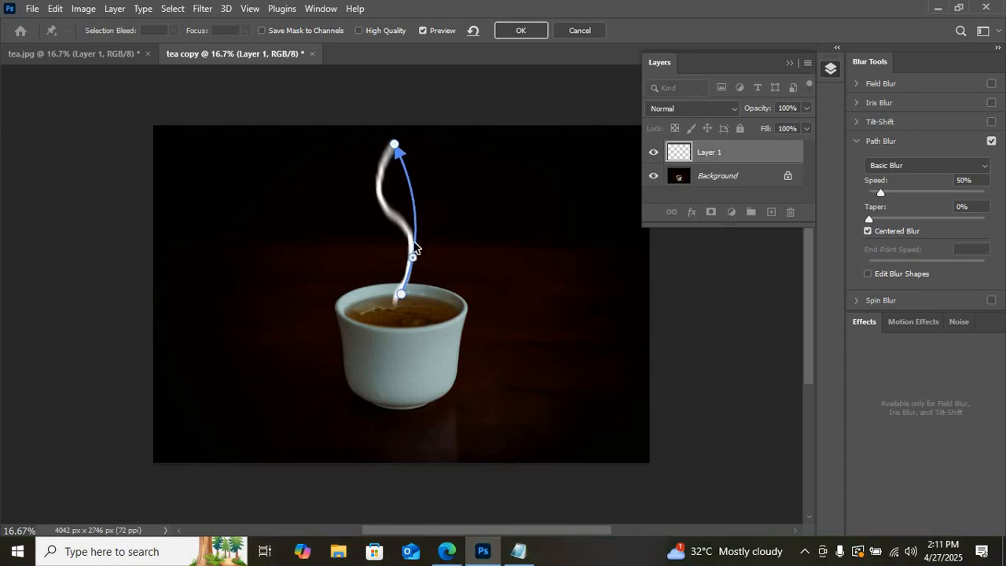
left_click_drag(412, 197, 379, 192)
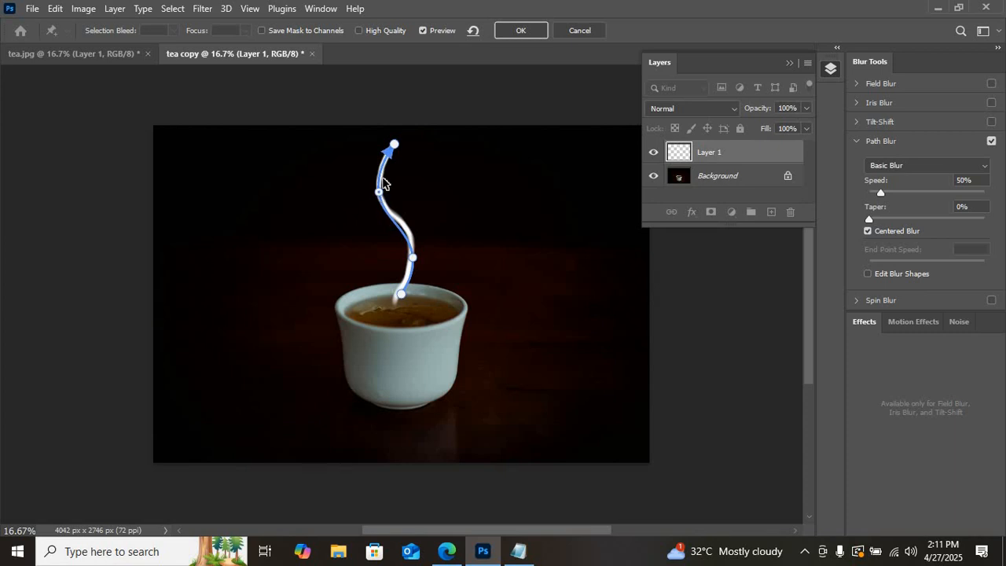
left_click_drag(394, 146, 425, 151)
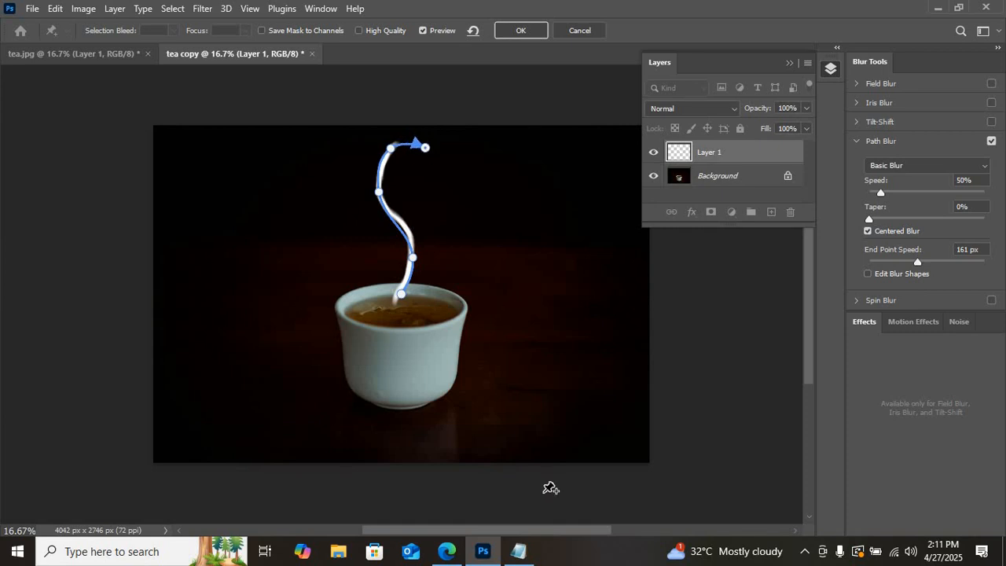
Enlarge the Notepad window to show the Path Blur settings, and raise the Path Blur speed to 417% in Photoshop
left_click(530, 559)
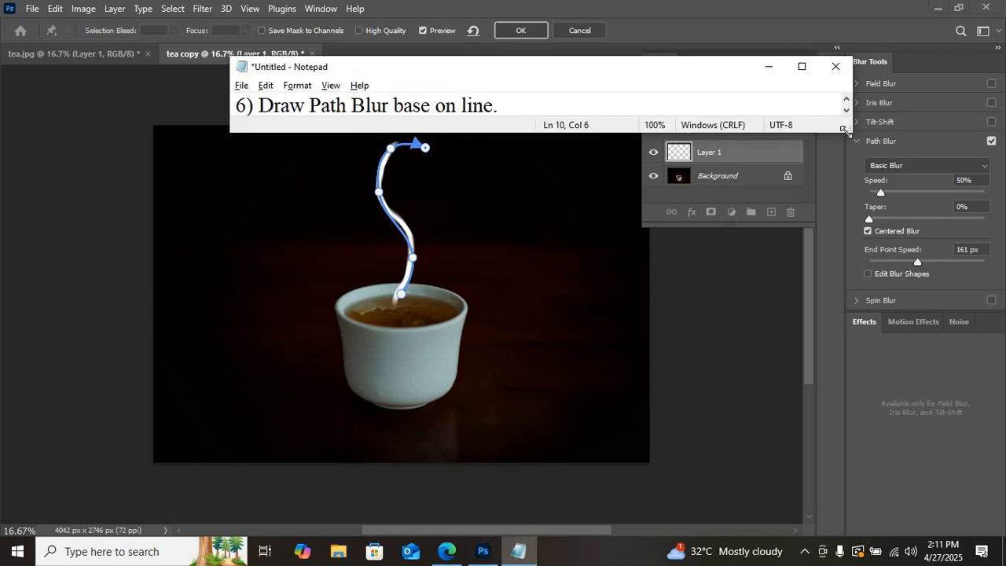
left_click_drag(846, 137, 856, 180)
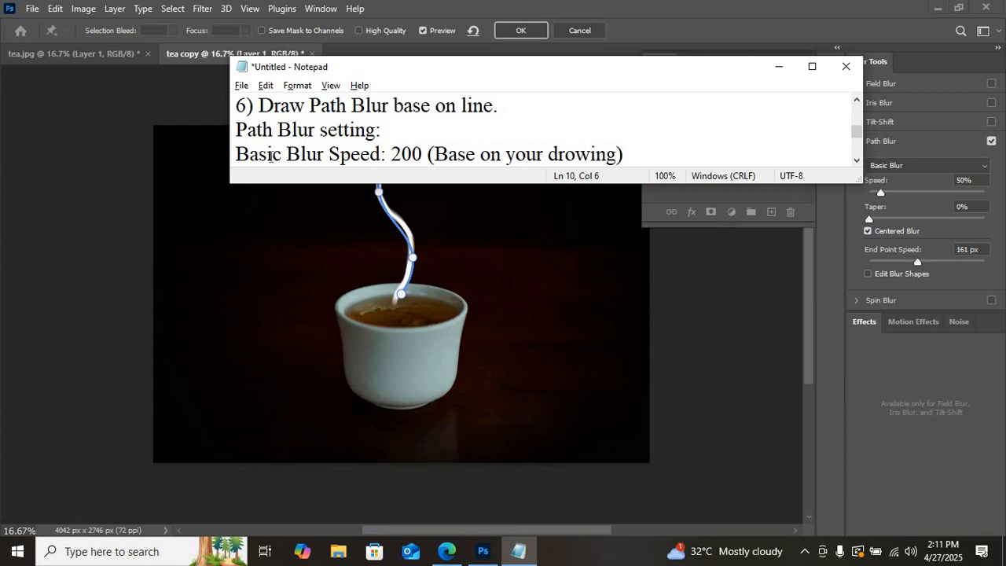
left_click(802, 11)
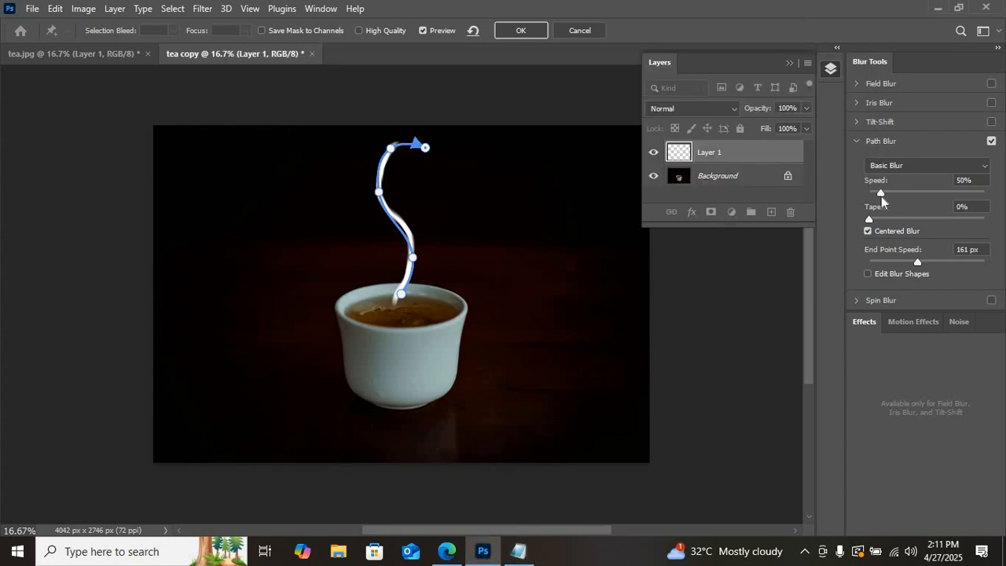
left_click_drag(881, 197, 957, 193)
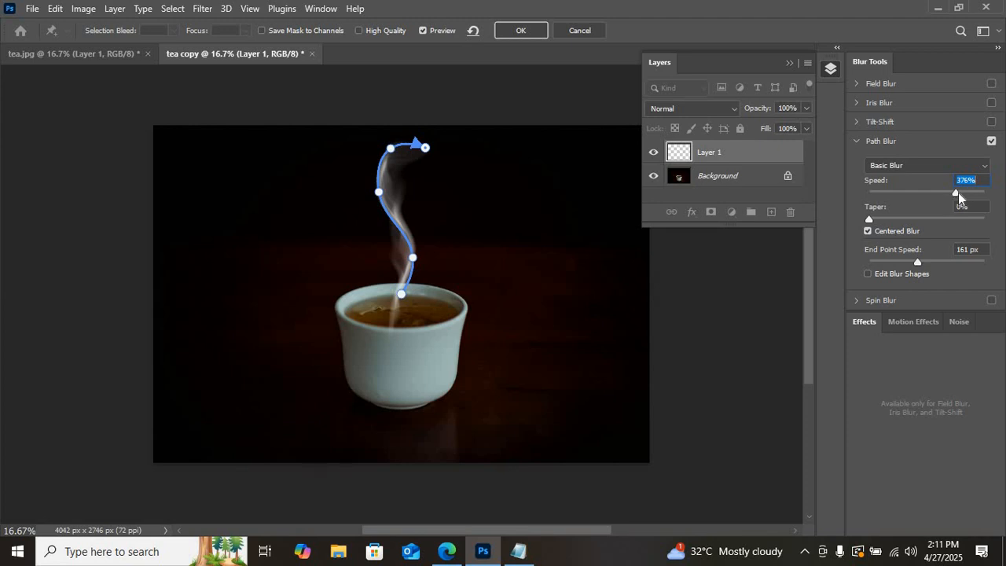
left_click_drag(957, 198, 966, 195)
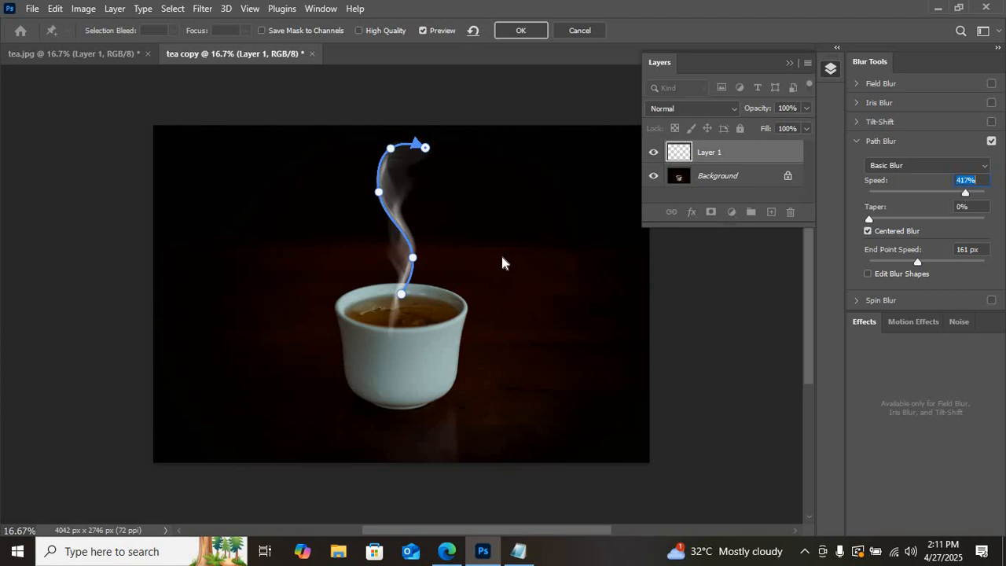
Reshape the blur path's lower curve by raising its start point, moving the next point outward and lowering the middle point slightly
left_click(403, 294)
left_click_drag(404, 290, 406, 280)
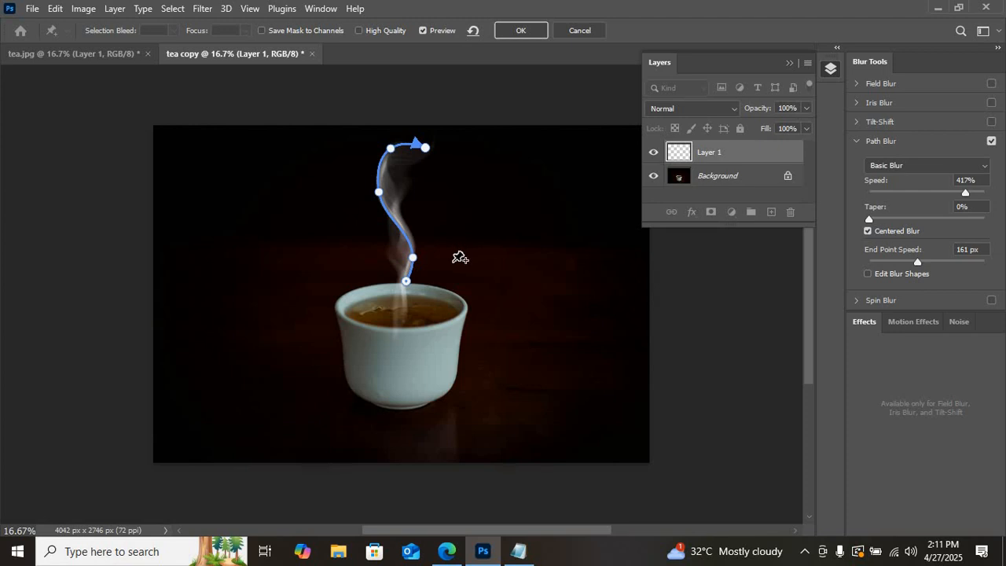
left_click_drag(411, 258, 425, 258)
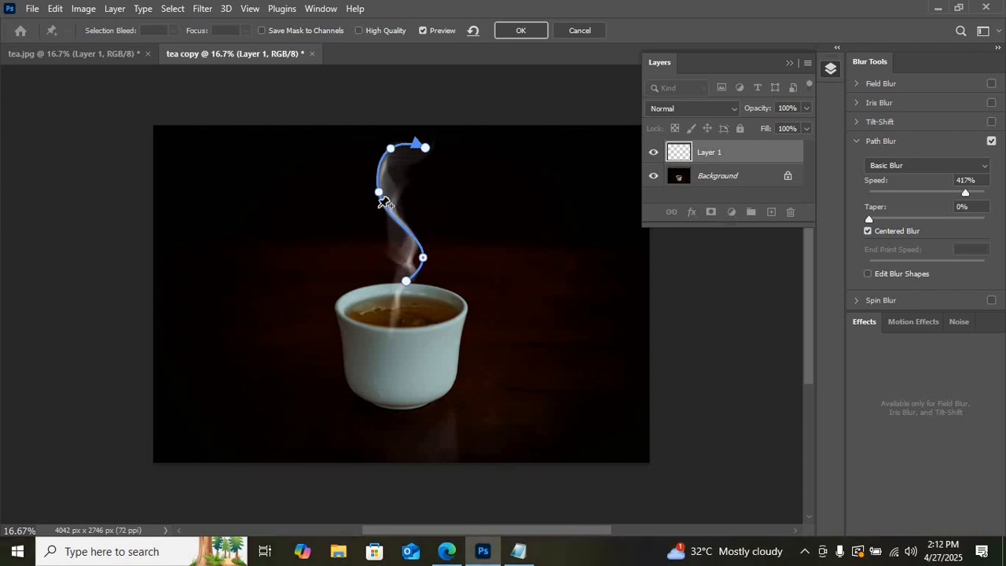
left_click(378, 193)
left_click_drag(375, 196, 378, 212)
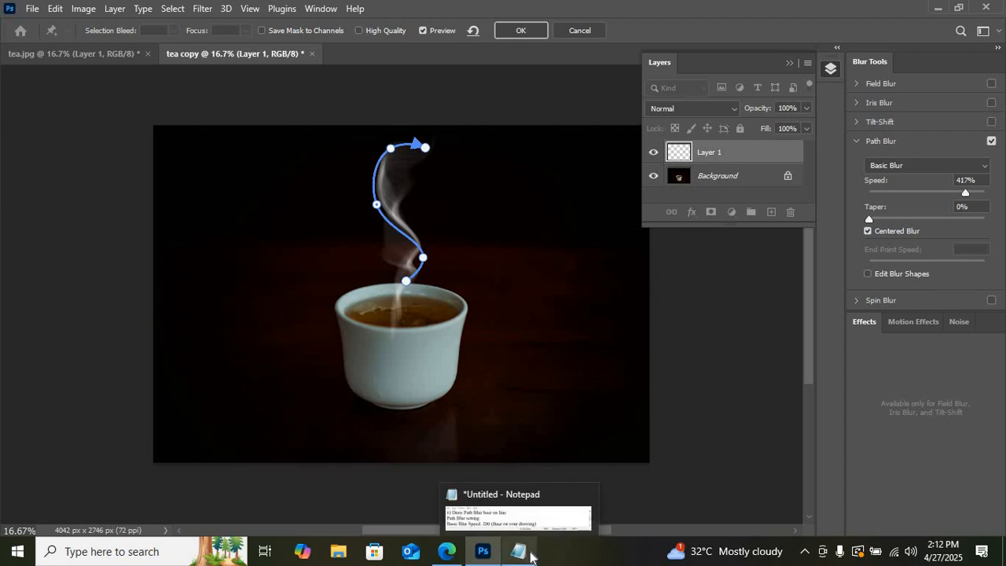
Advance the Notepad instructions to step 7 and apply the Path Blur to the painted line in Photoshop
left_click(522, 556)
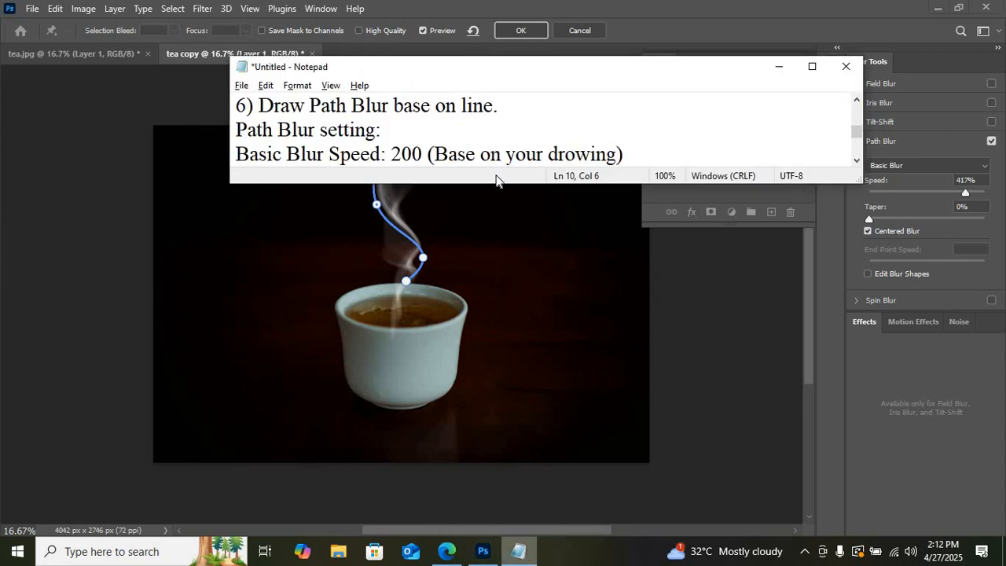
left_click(857, 160)
left_click(857, 161)
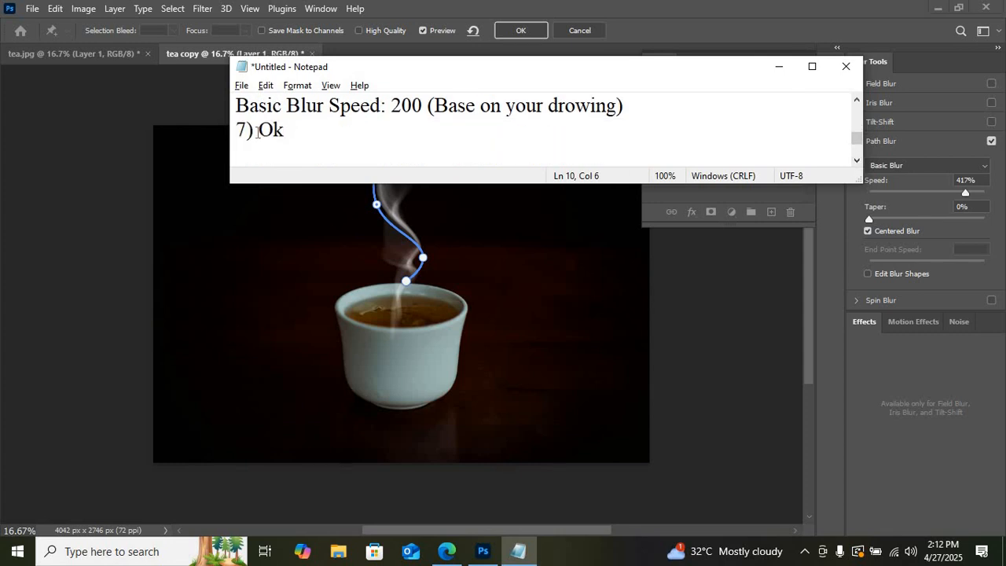
left_click(611, 18)
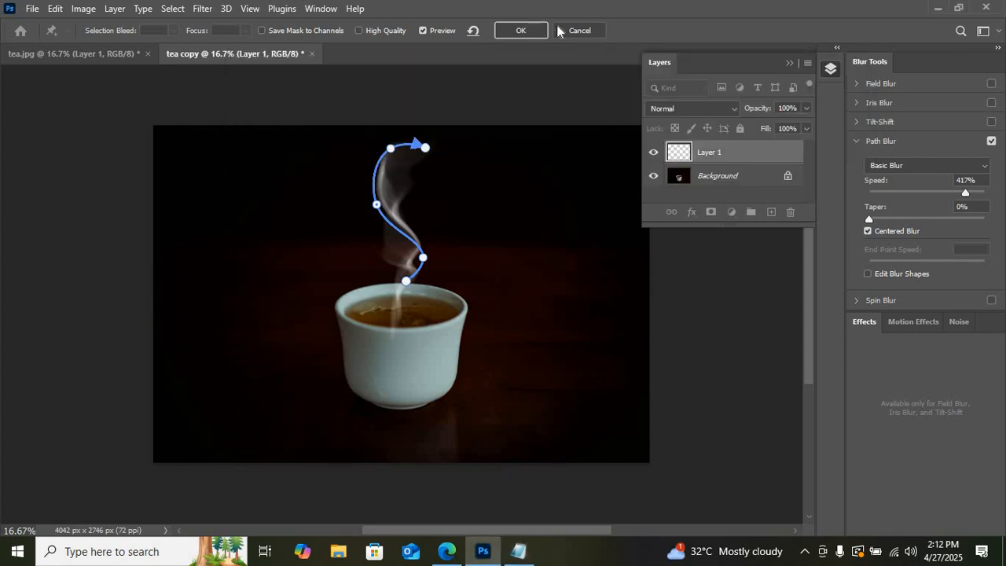
left_click(537, 35)
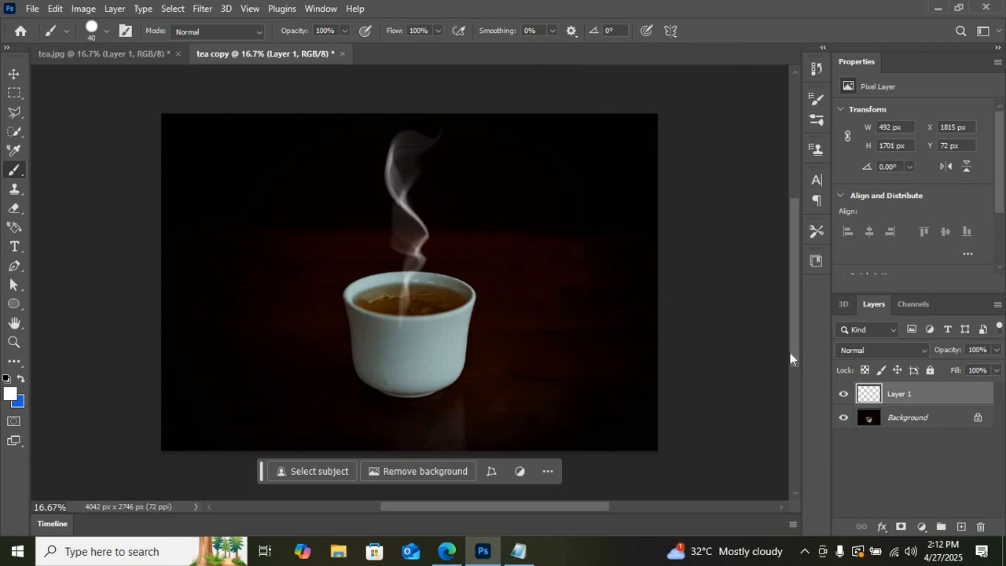
Erase the steam overlapping the cup's front rim and outer wall on Layer 1 with a 72 px eraser
left_click(15, 210)
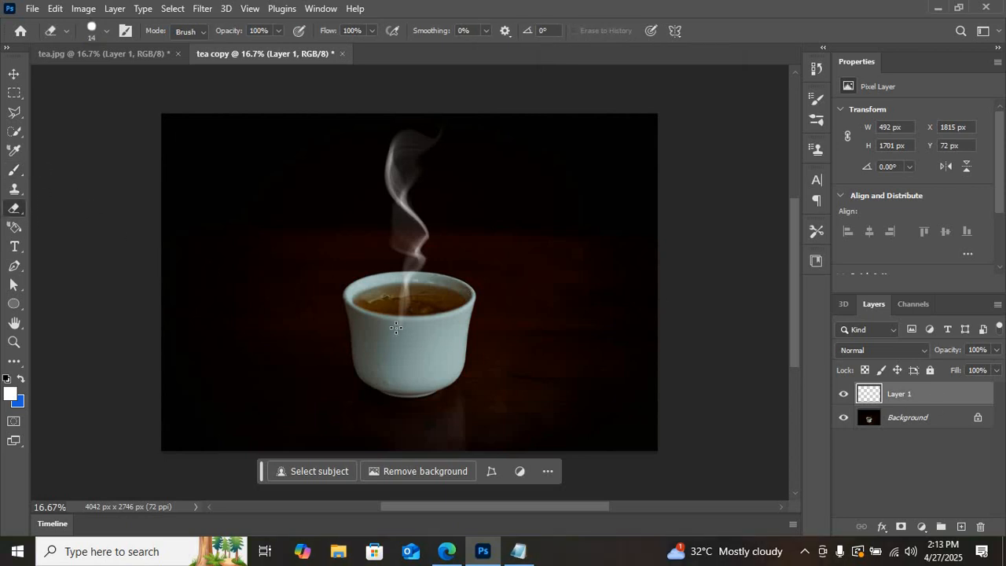
left_click(105, 29)
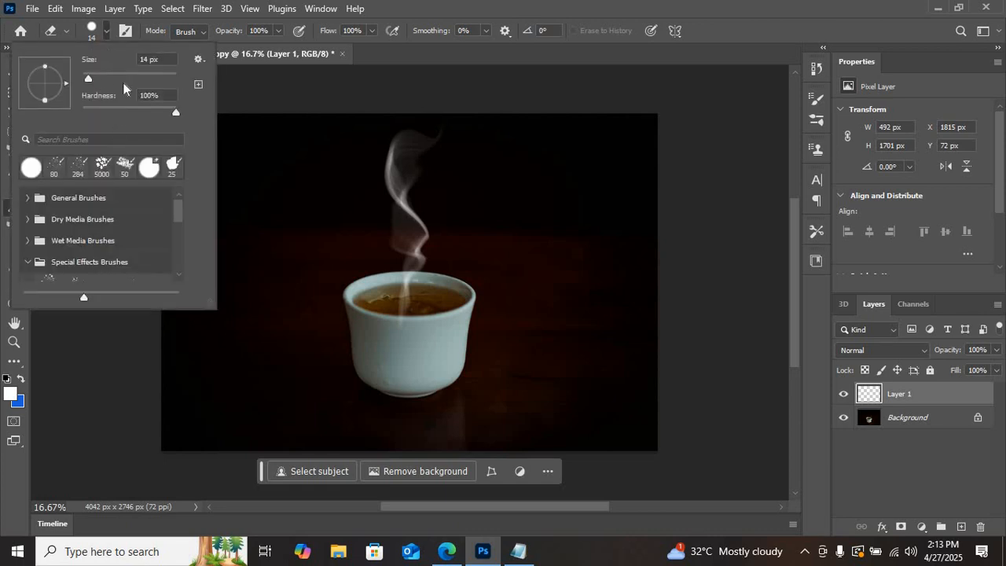
left_click(115, 73)
left_click(404, 337)
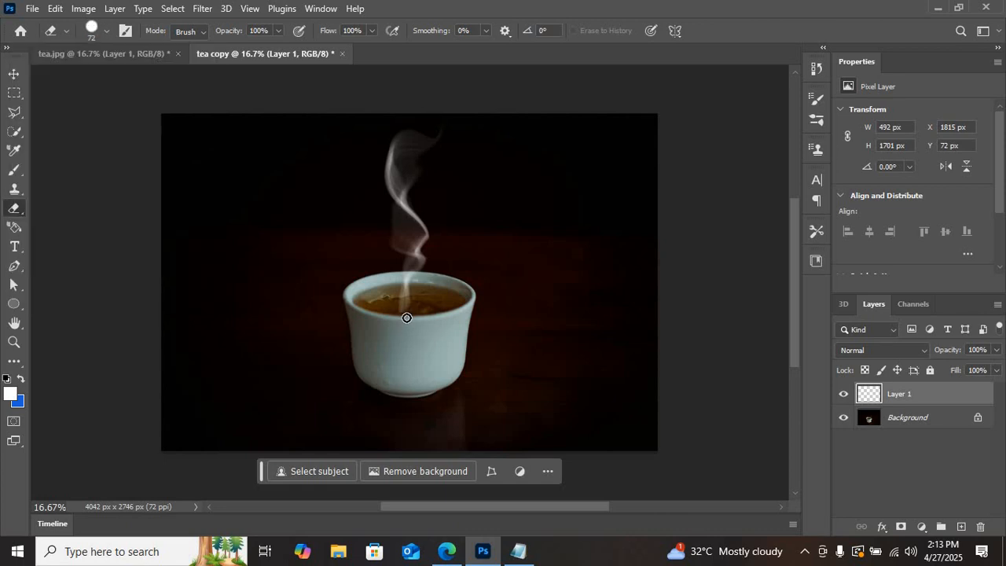
left_click_drag(408, 316, 451, 295)
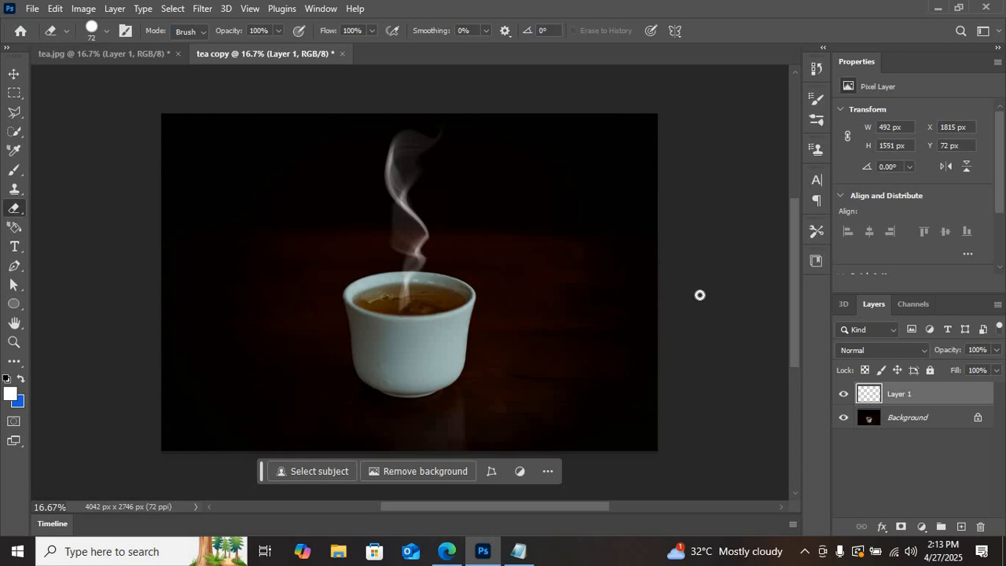